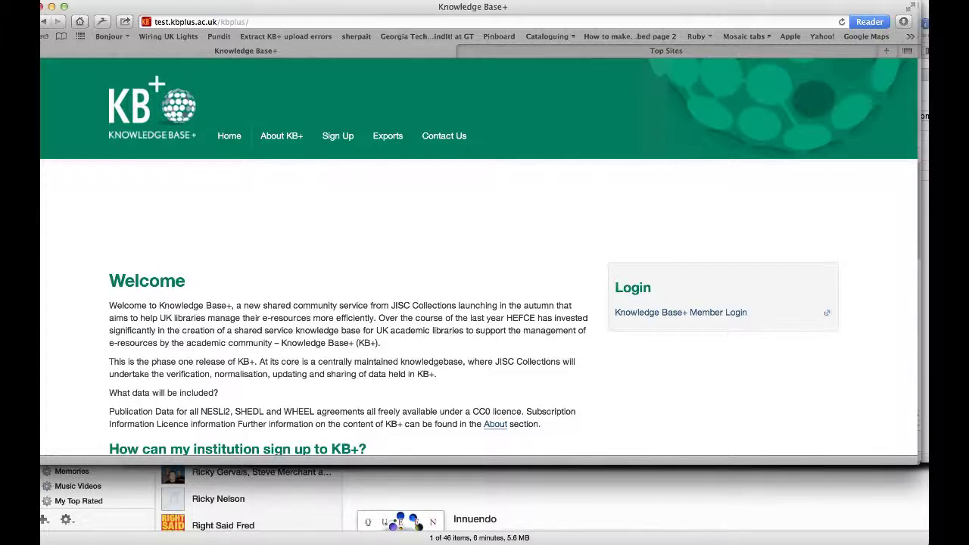
# - Log in through the Knowledge Base+ Member Login link on the home page
pyautogui.click(681, 315)
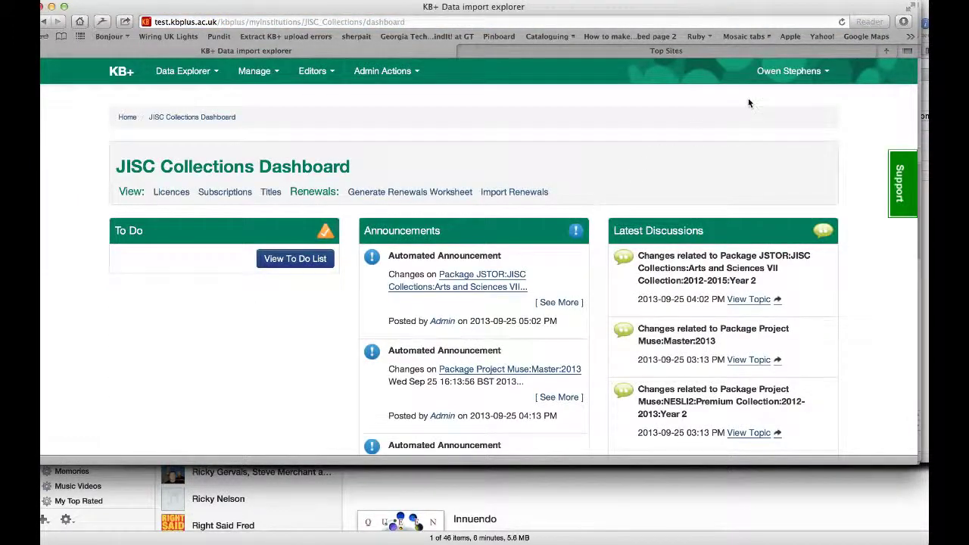
# - Open the User Profile and check the approved Editor membership with JISC Collections
pyautogui.click(779, 79)
pyautogui.click(766, 97)
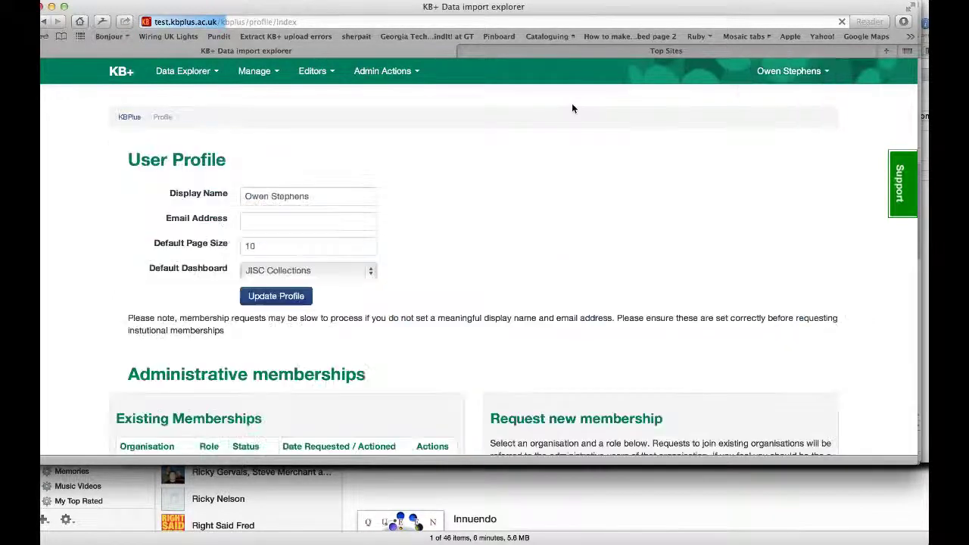
pyautogui.scroll(-4, 508, 154)
pyautogui.scroll(-2, 509, 154)
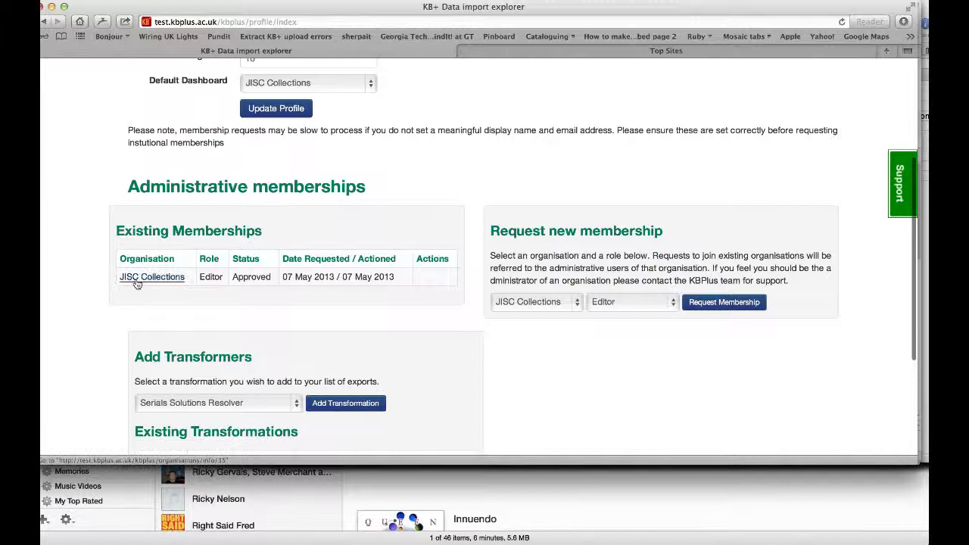
pyautogui.moveTo(201, 278); pyautogui.dragTo(225, 282)
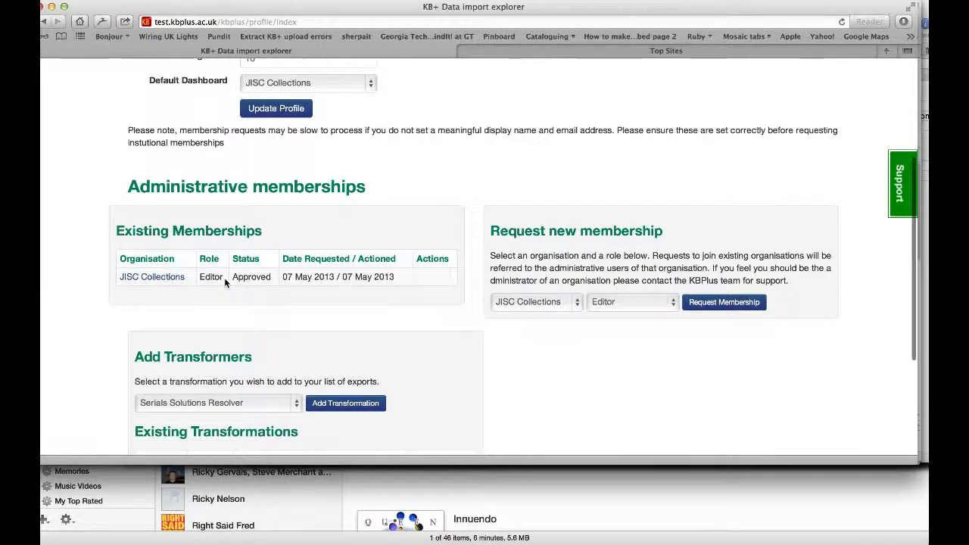
pyautogui.scroll(1, 225, 282)
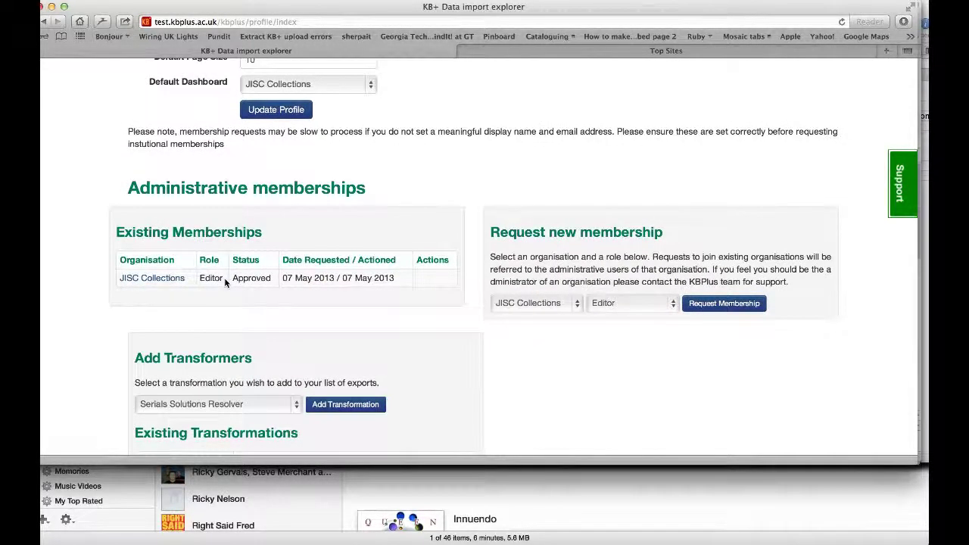
pyautogui.scroll(5, 225, 282)
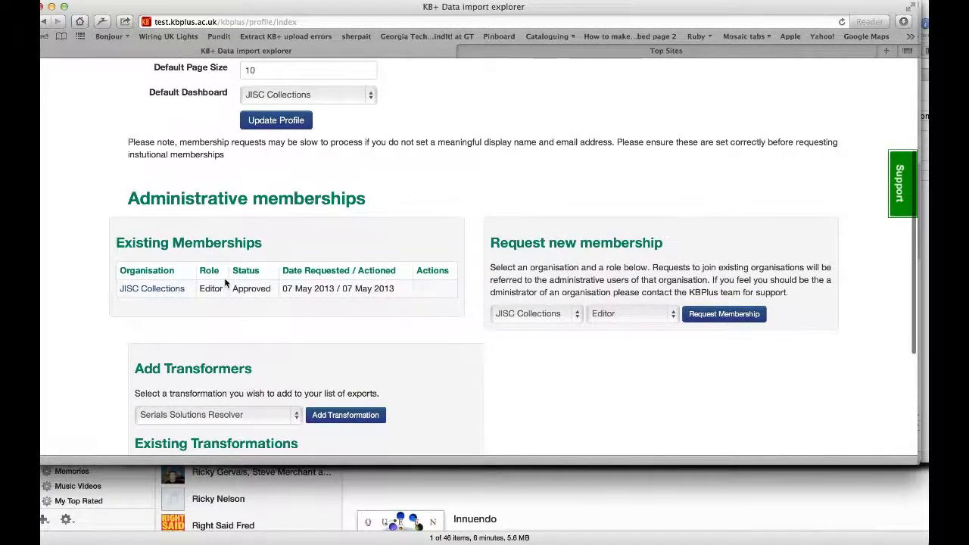
pyautogui.scroll(3, 225, 283)
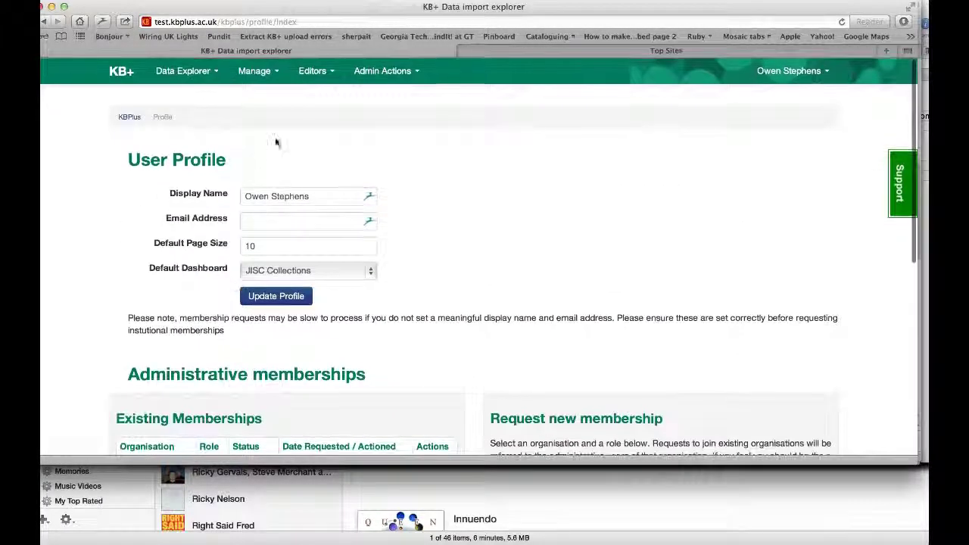
# - Review JISC Collections' Organisation Information: Higher Education sector and its consortium member institutions
pyautogui.click(275, 71)
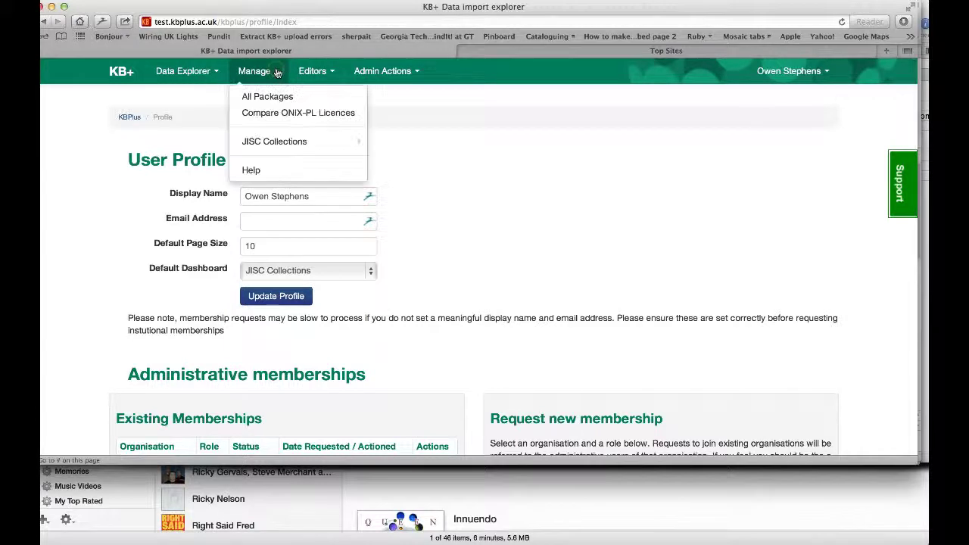
pyautogui.moveTo(282, 144)
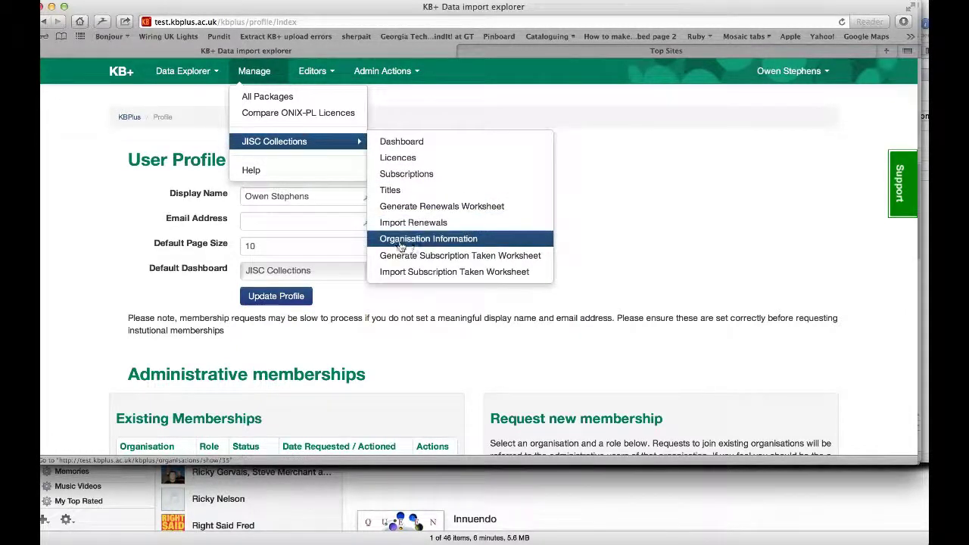
pyautogui.click(442, 240)
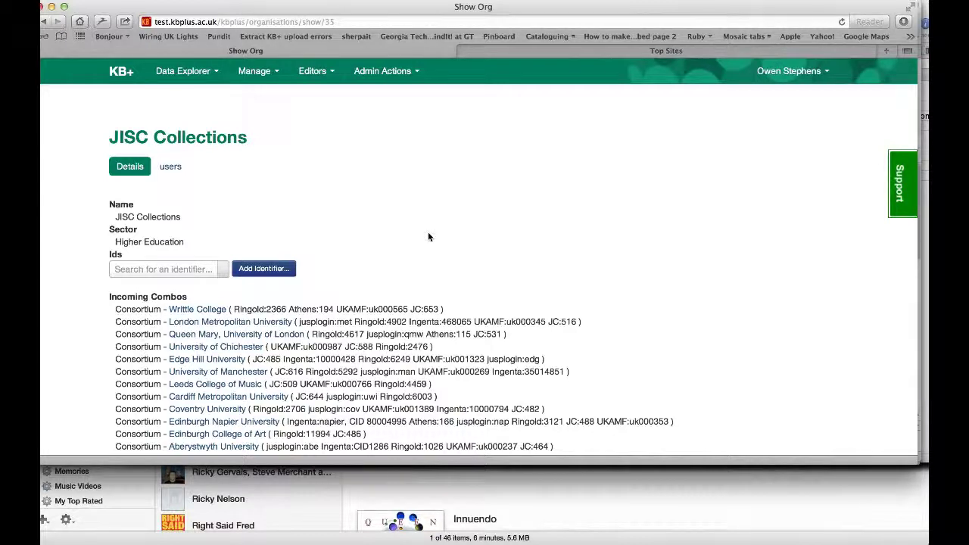
pyautogui.scroll(-1, 428, 237)
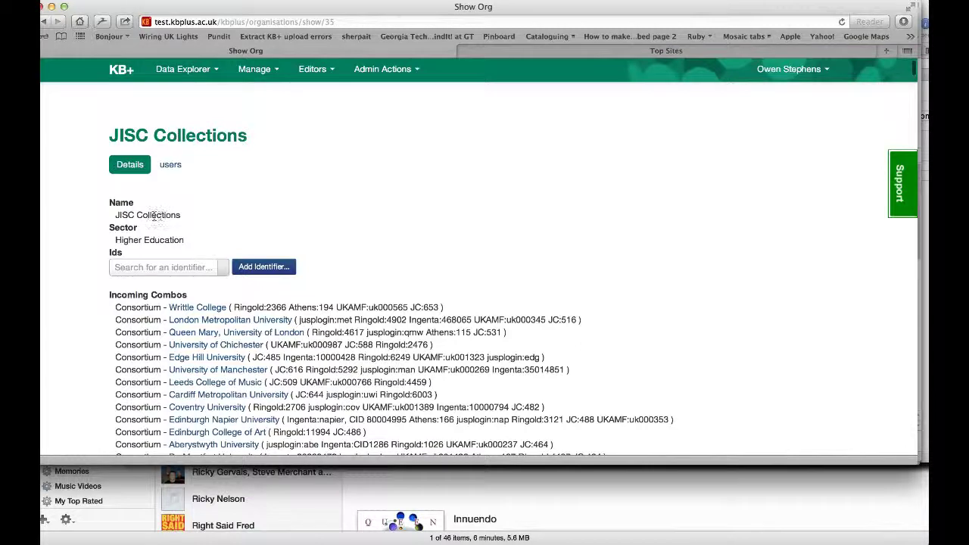
pyautogui.scroll(-3, 269, 219)
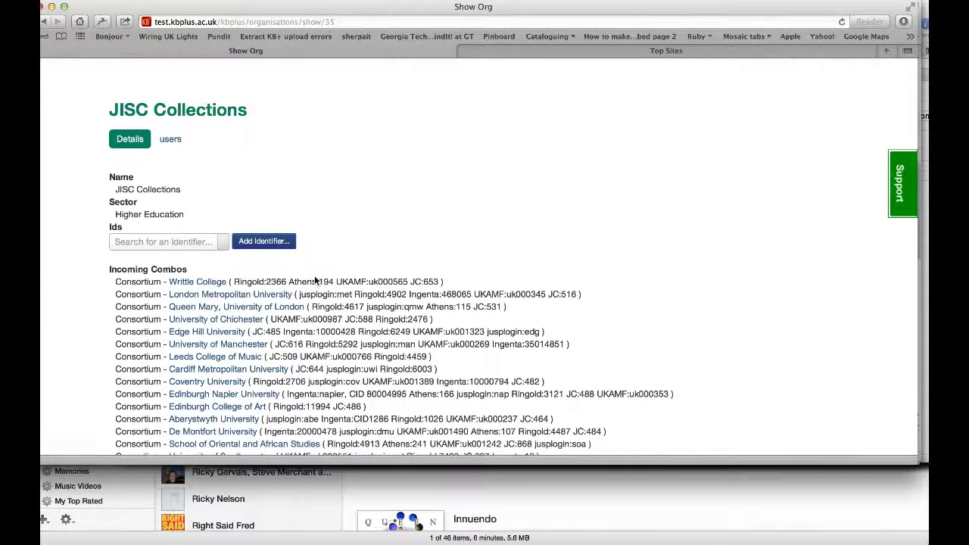
pyautogui.scroll(1, 315, 279)
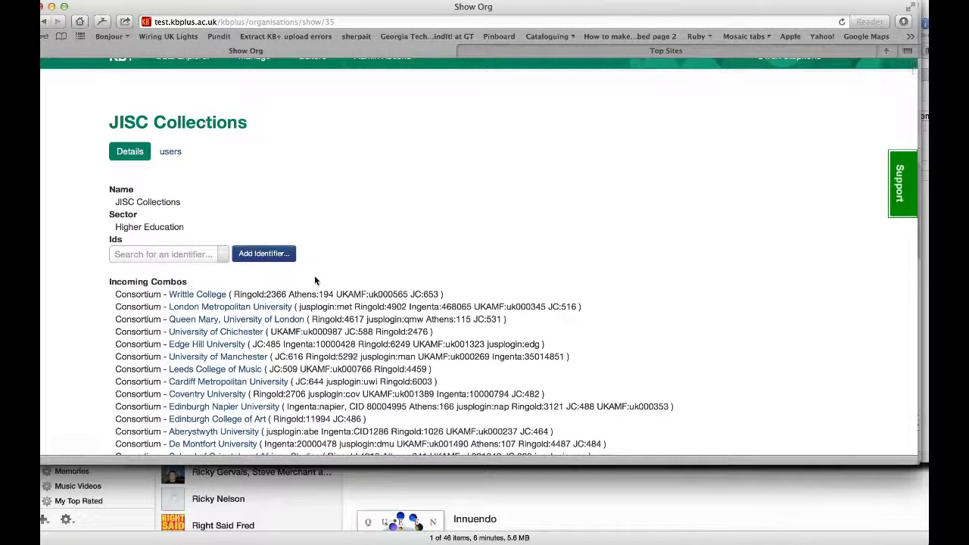
pyautogui.scroll(-3, 315, 279)
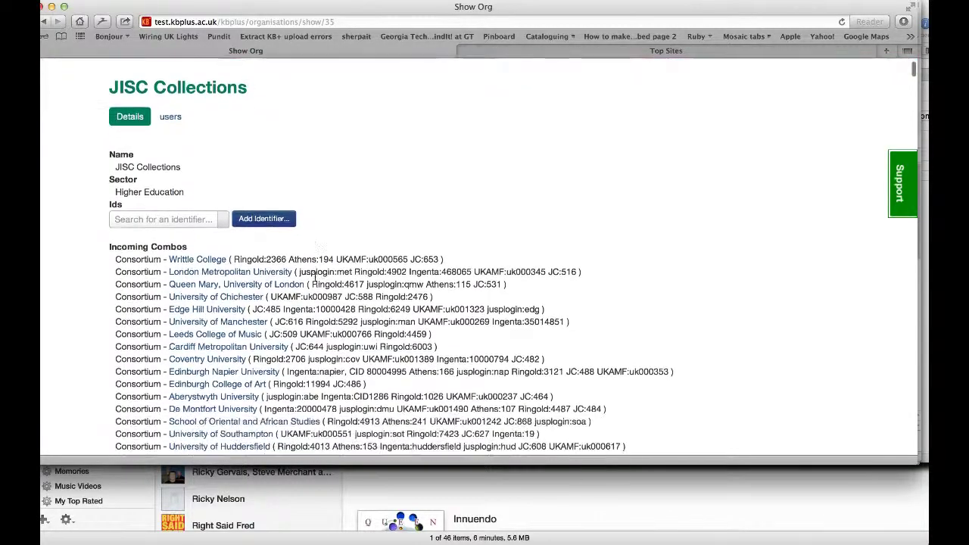
pyautogui.scroll(-15, 315, 276)
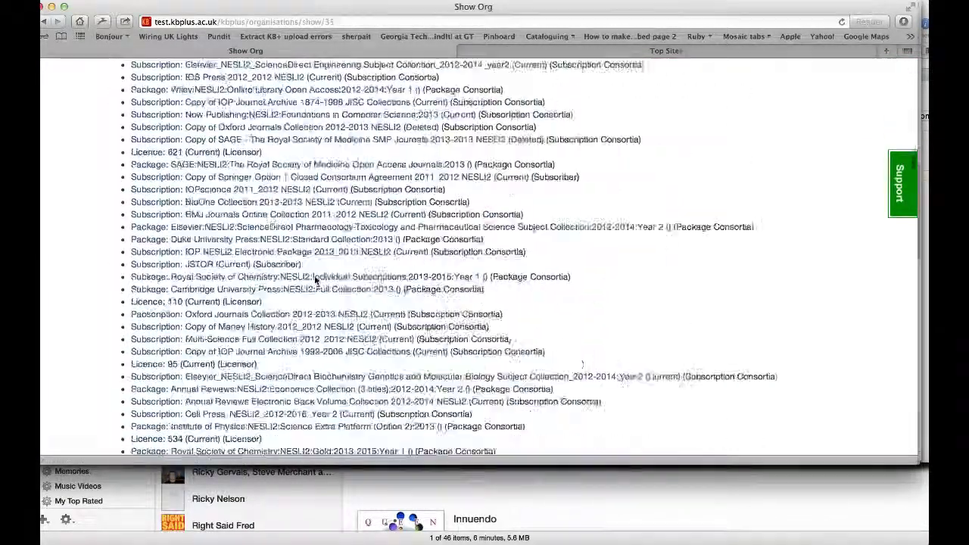
pyautogui.scroll(3, 317, 282)
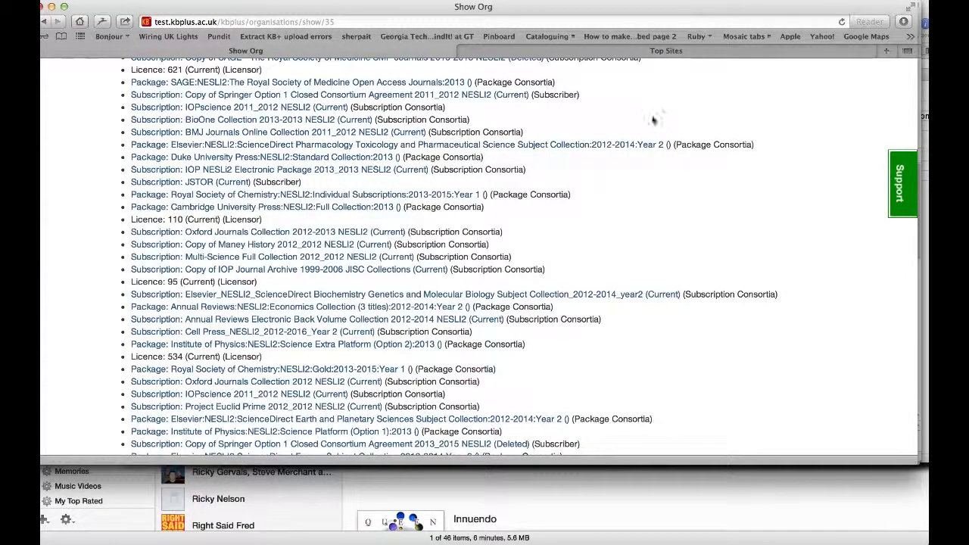
pyautogui.scroll(20, 652, 120)
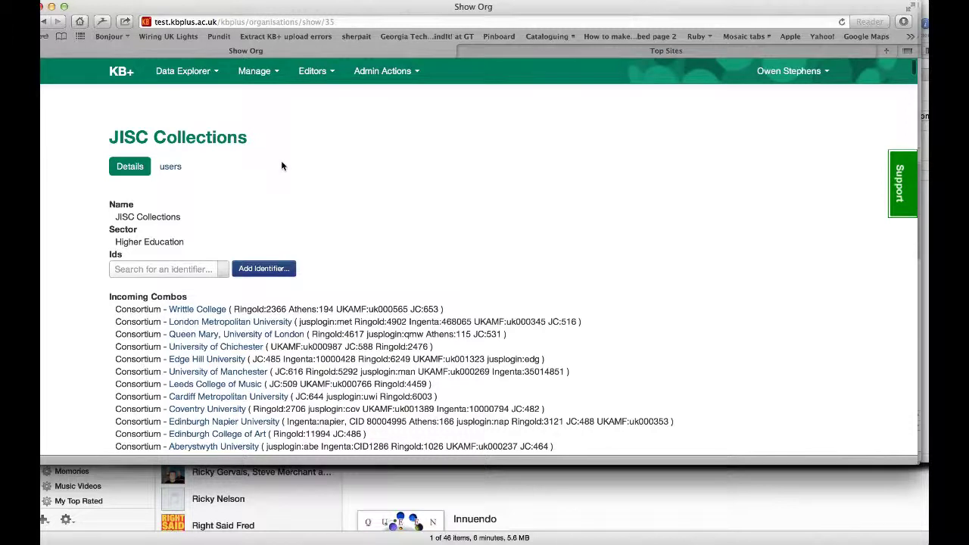
# - On the JISC Collections users tab, revoke the fifth user so their status shows Rejected
pyautogui.click(171, 168)
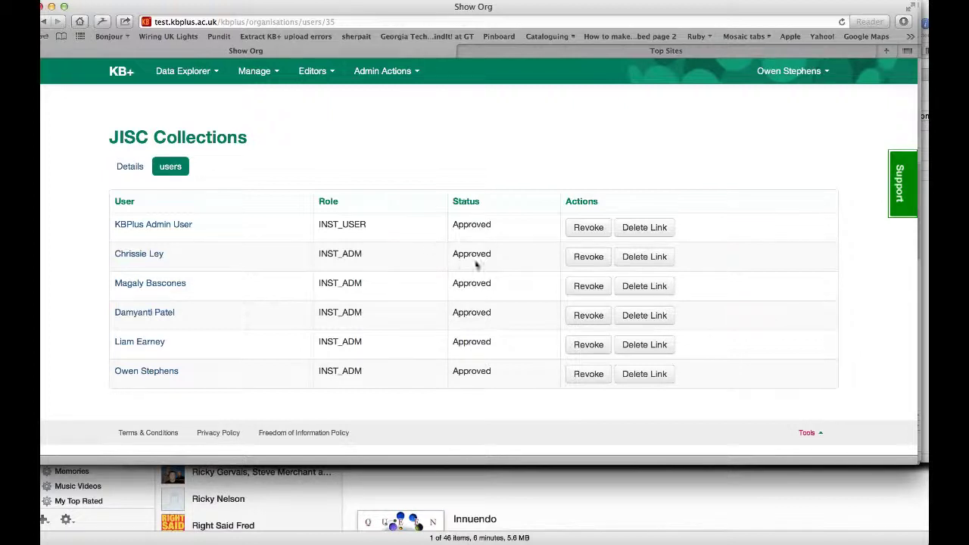
pyautogui.click(588, 347)
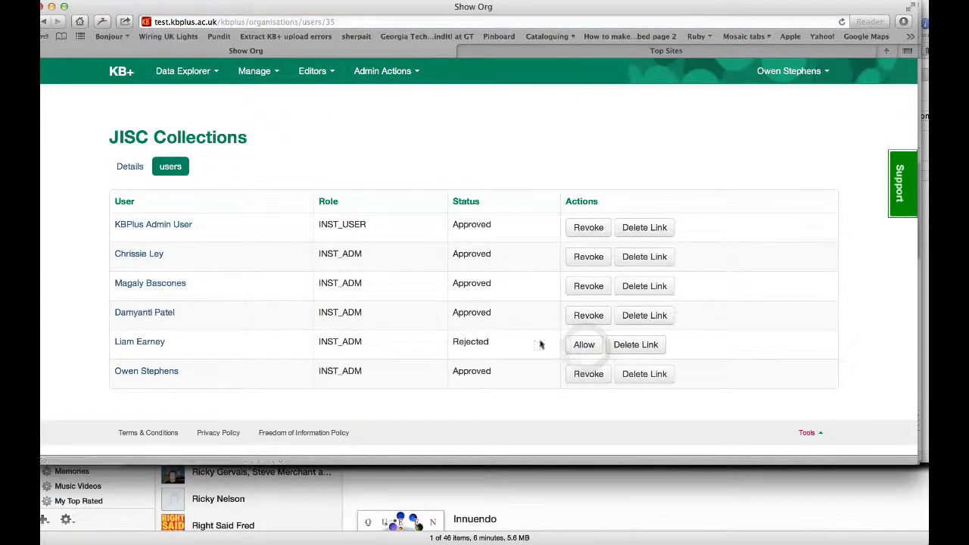
pyautogui.moveTo(499, 341); pyautogui.dragTo(458, 345)
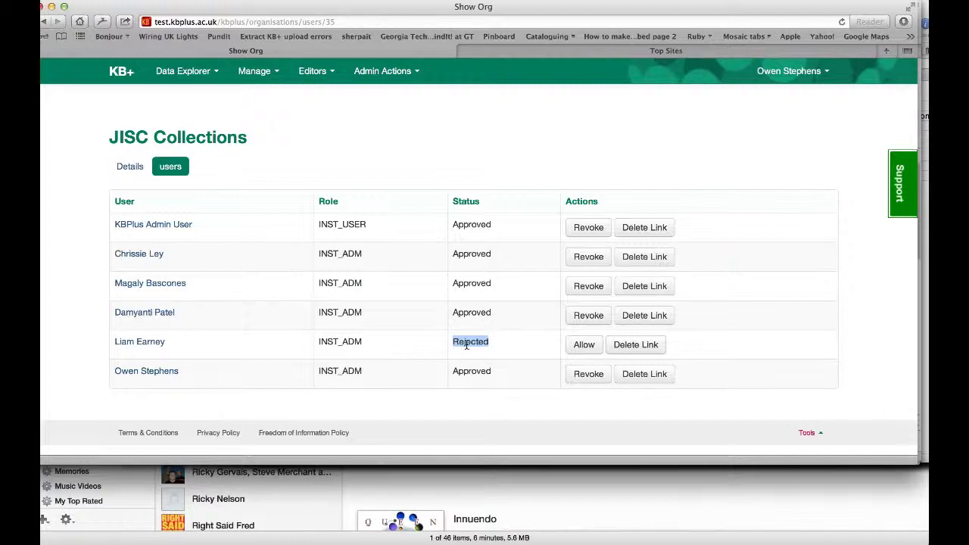
pyautogui.click(491, 346)
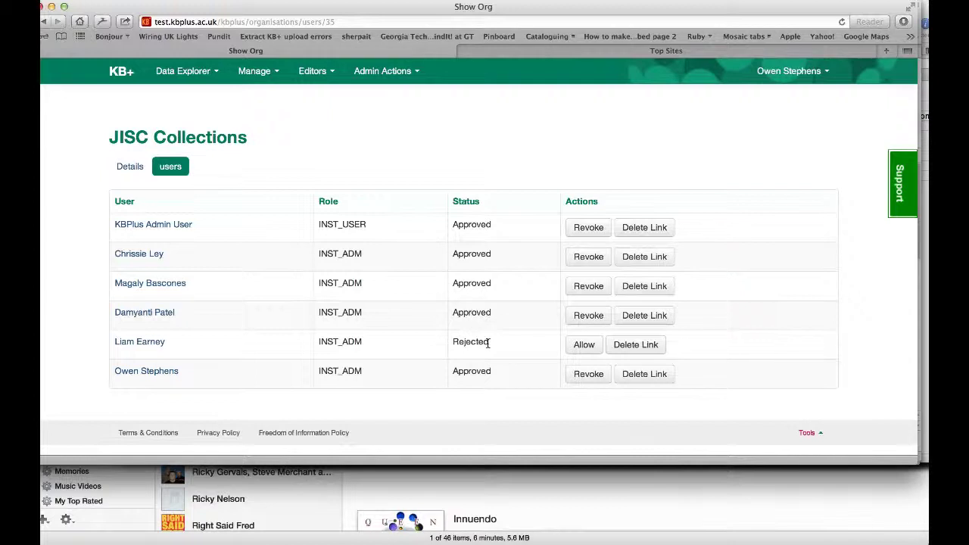
# - Allow the fifth user's JISC Collections membership again to set it back to Approved
pyautogui.click(580, 347)
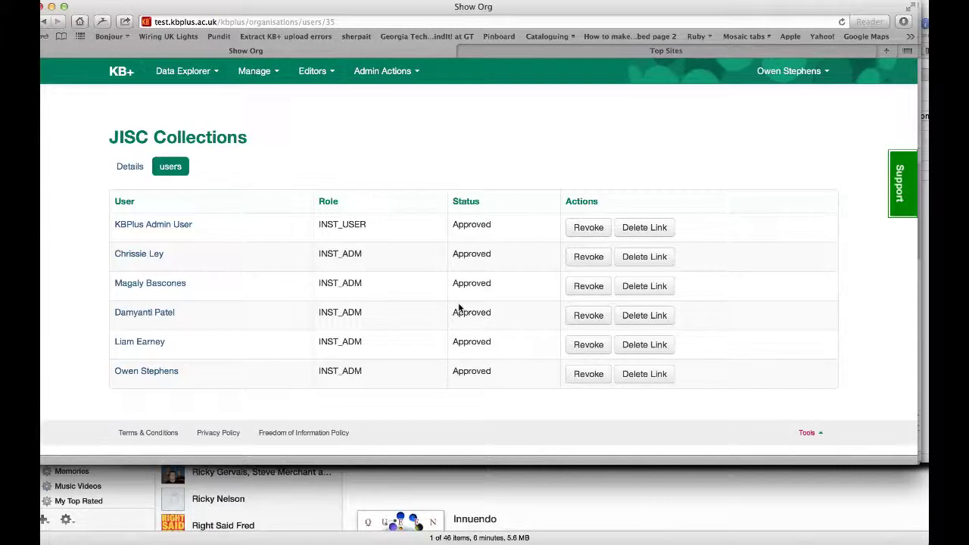
# - On the other user's profile, request JISC Collections Editor membership, now listed as Pending
pyautogui.press('super+Tab')
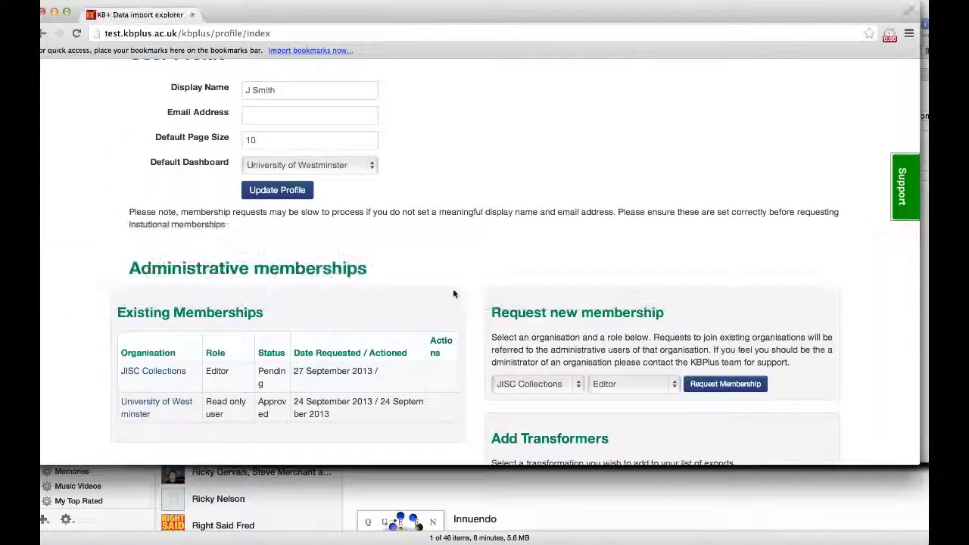
pyautogui.scroll(3, 443, 262)
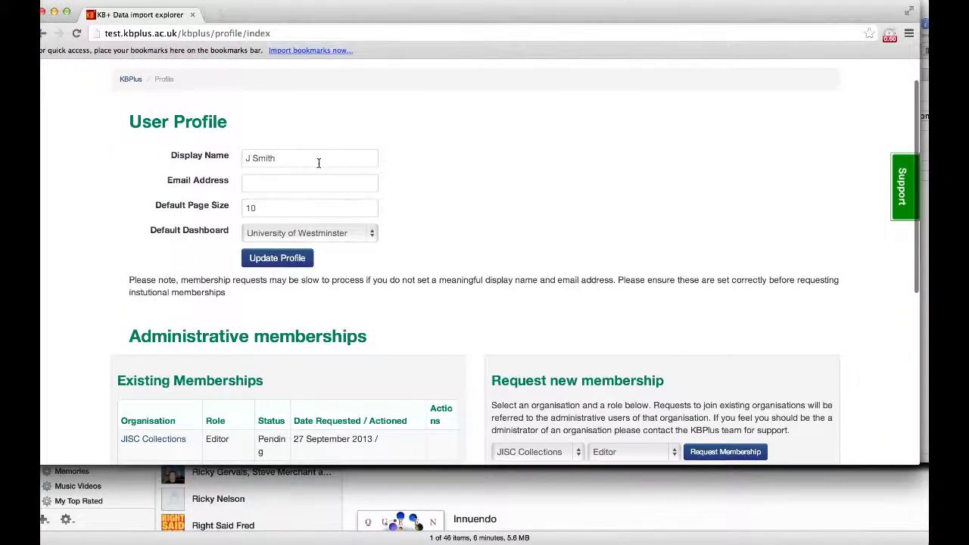
pyautogui.scroll(-3, 318, 163)
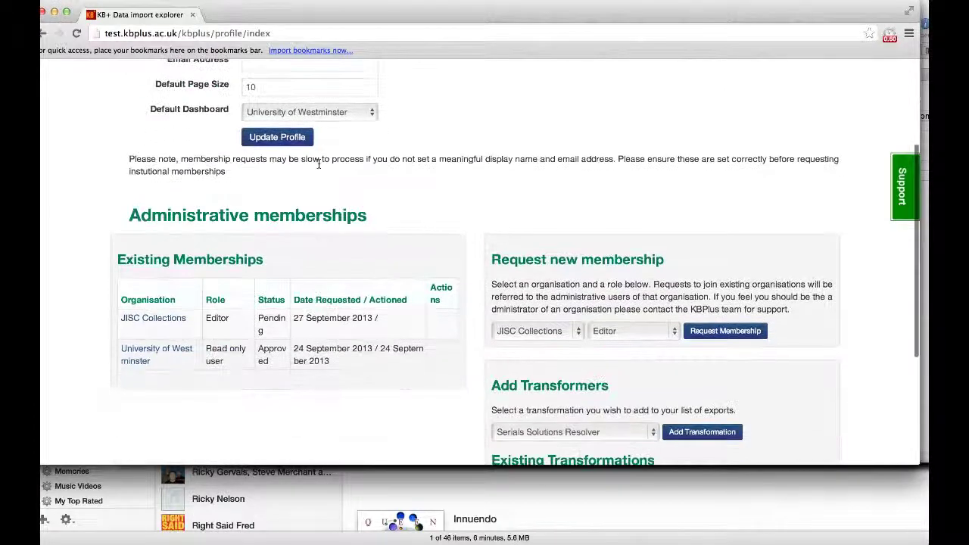
pyautogui.click(517, 333)
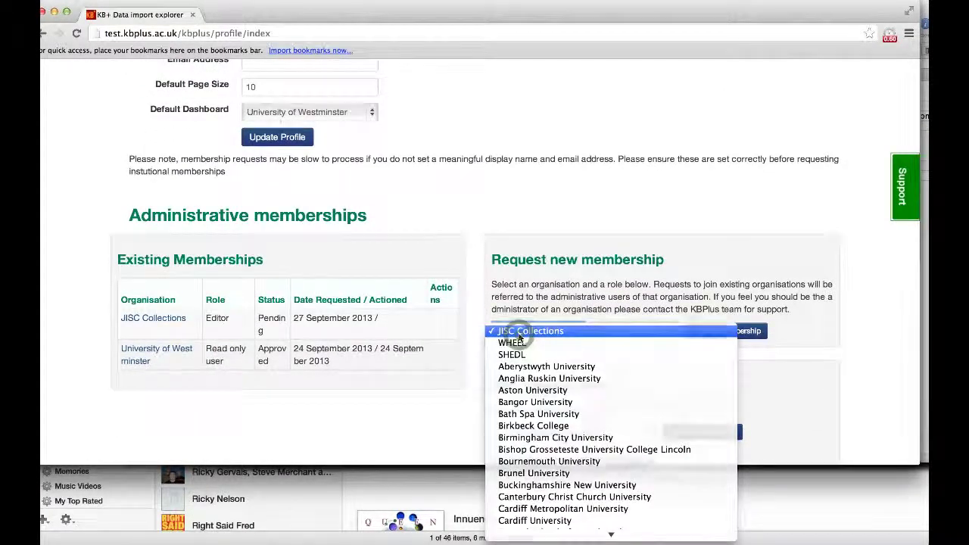
pyautogui.click(517, 335)
pyautogui.click(707, 337)
pyautogui.scroll(-5, 667, 333)
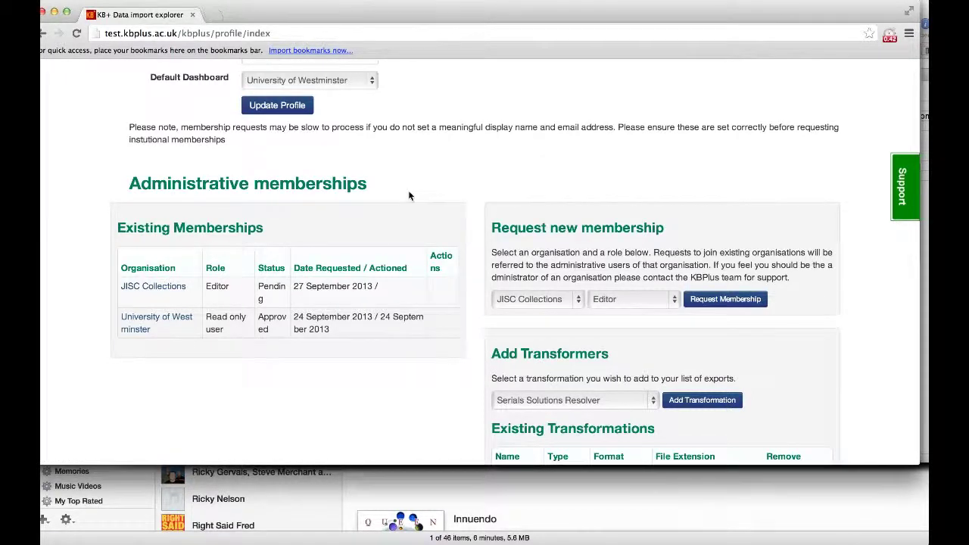
pyautogui.press('super+Tab')
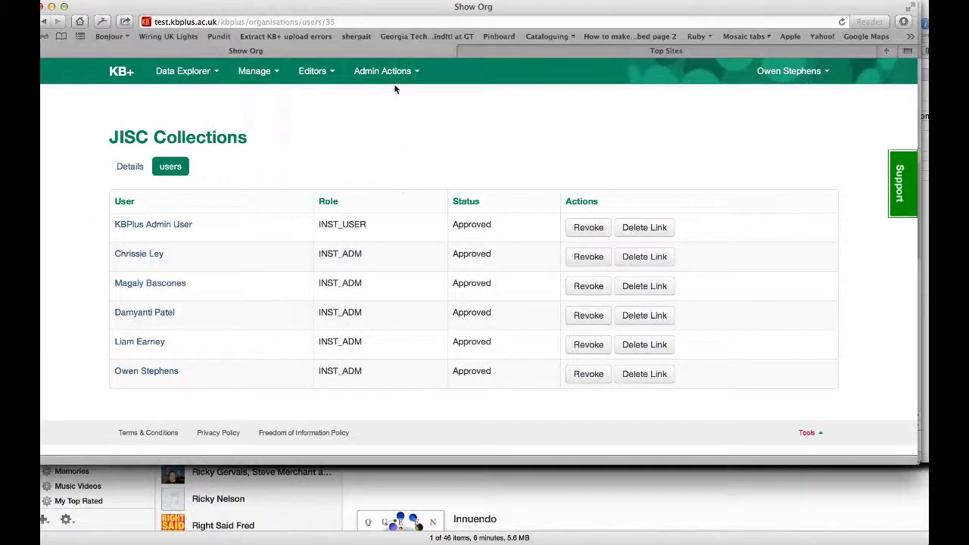
# - Reload the JISC Collections users page so the new INST_ADM request shows as Pending
pyautogui.click(393, 25)
pyautogui.press('Return')
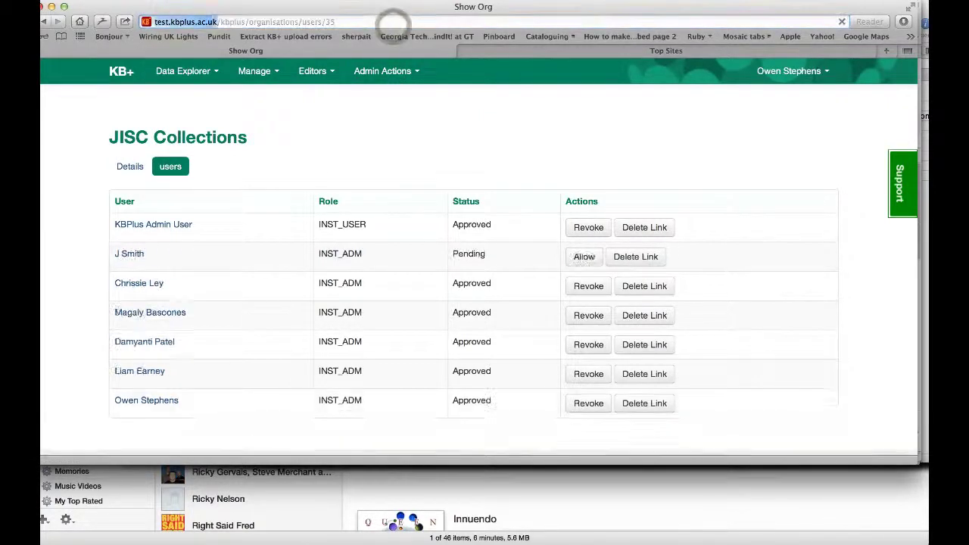
pyautogui.moveTo(102, 259); pyautogui.dragTo(189, 259)
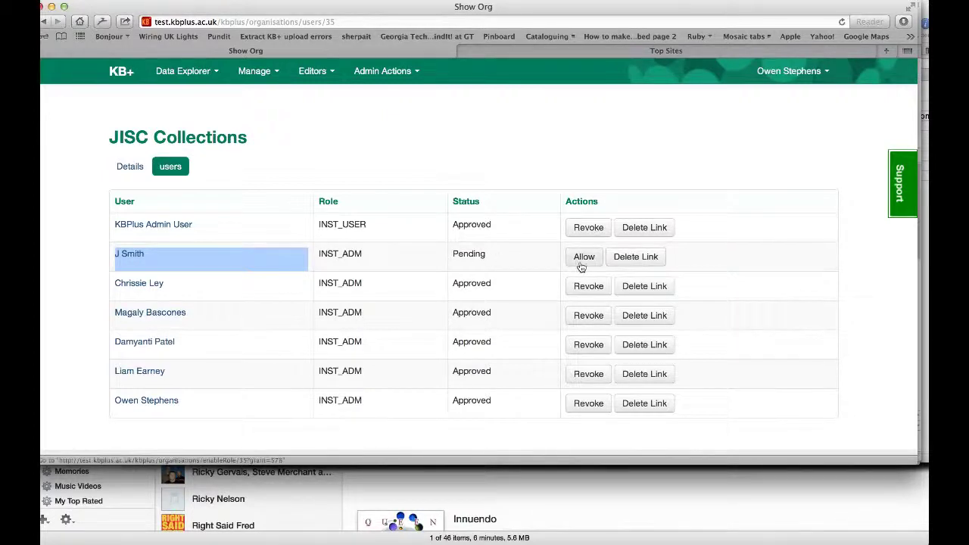
pyautogui.click(500, 259)
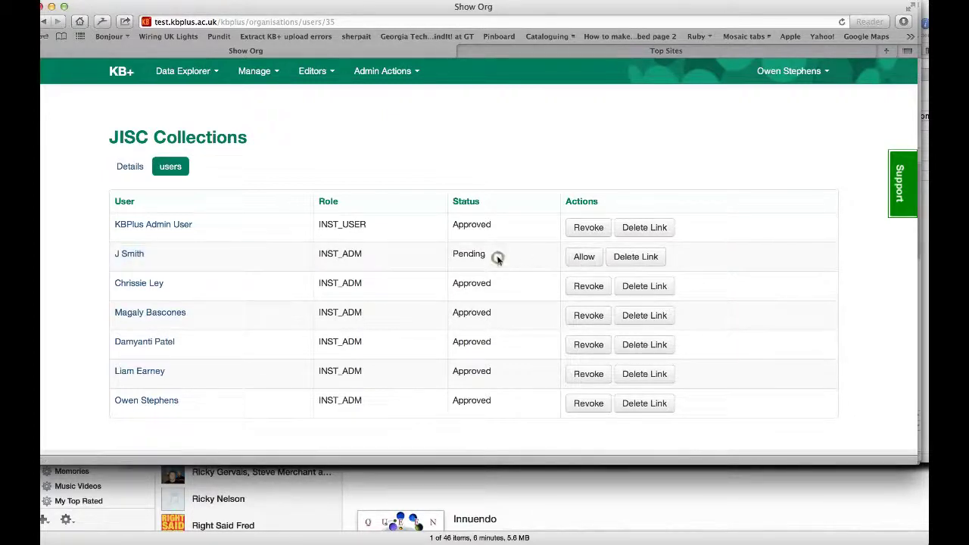
# - Allow the new user's pending request, then revoke it so the status reads Rejected
pyautogui.click(583, 258)
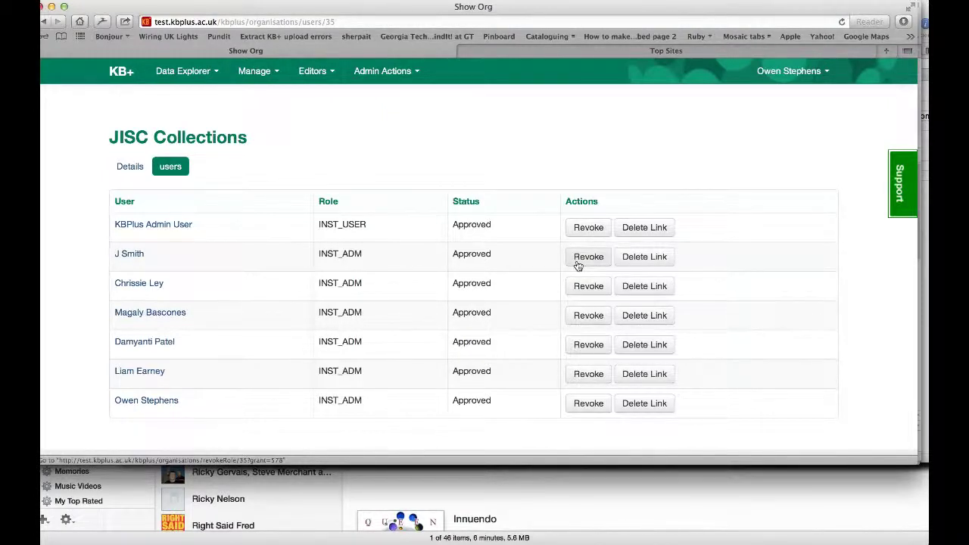
pyautogui.click(578, 261)
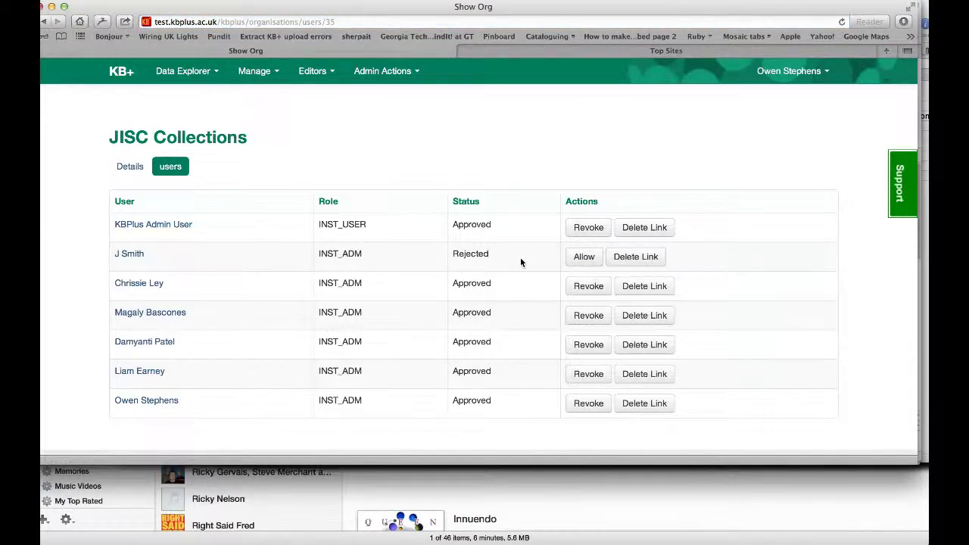
pyautogui.moveTo(488, 257); pyautogui.dragTo(453, 255)
pyautogui.click(453, 254)
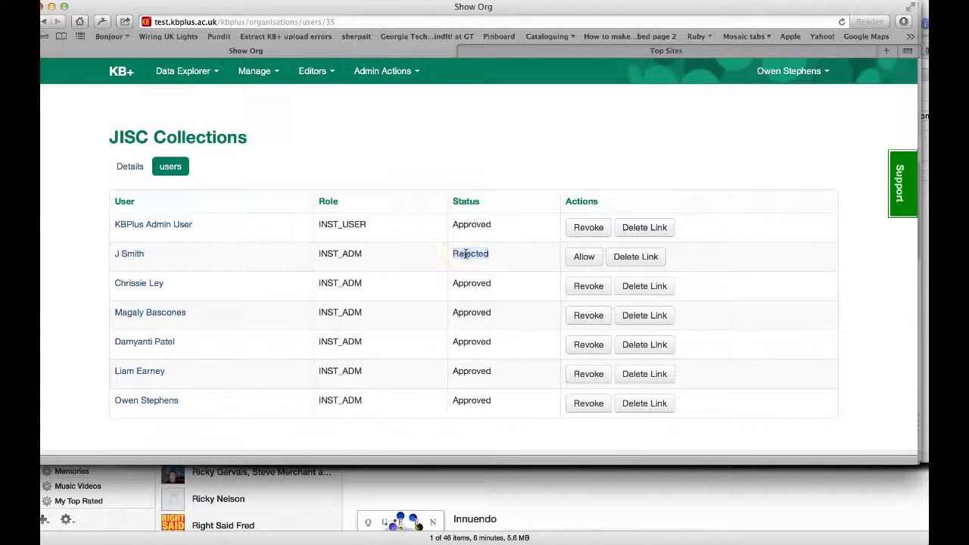